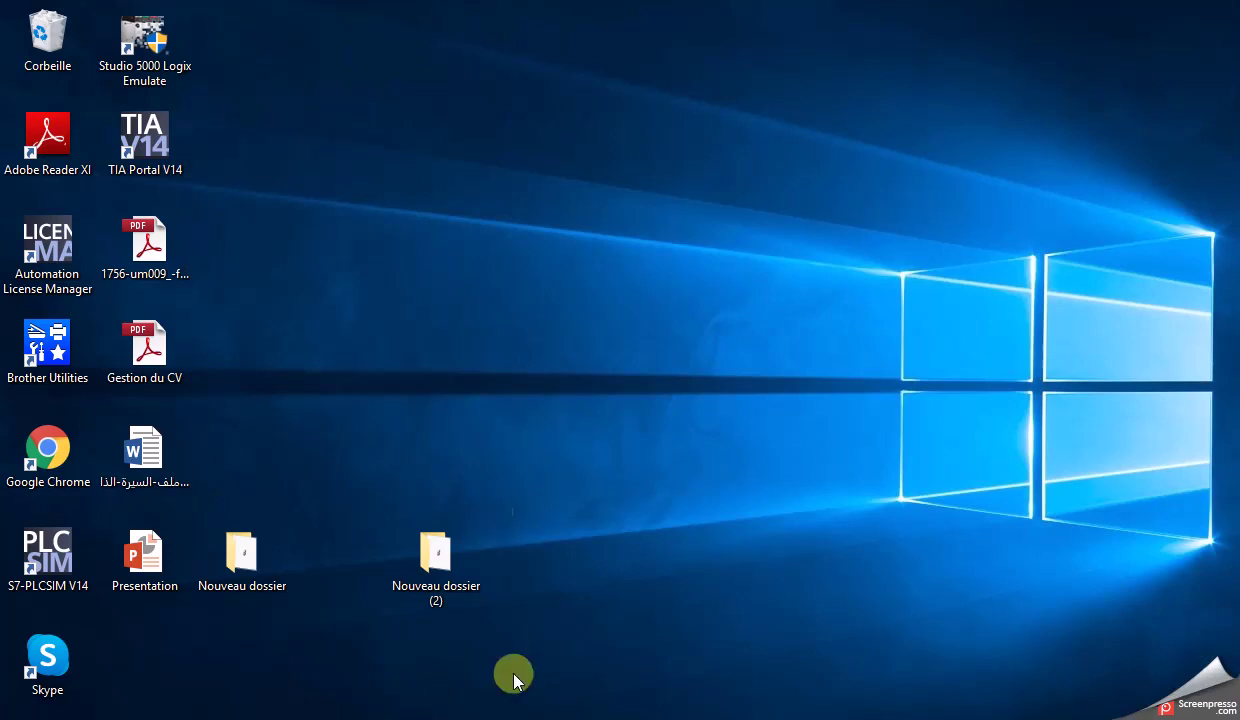
Step: Launch the Logix Designer Compare Tool from the Rockwell Software folder in the list of all applications
mouse_move(600, 716)
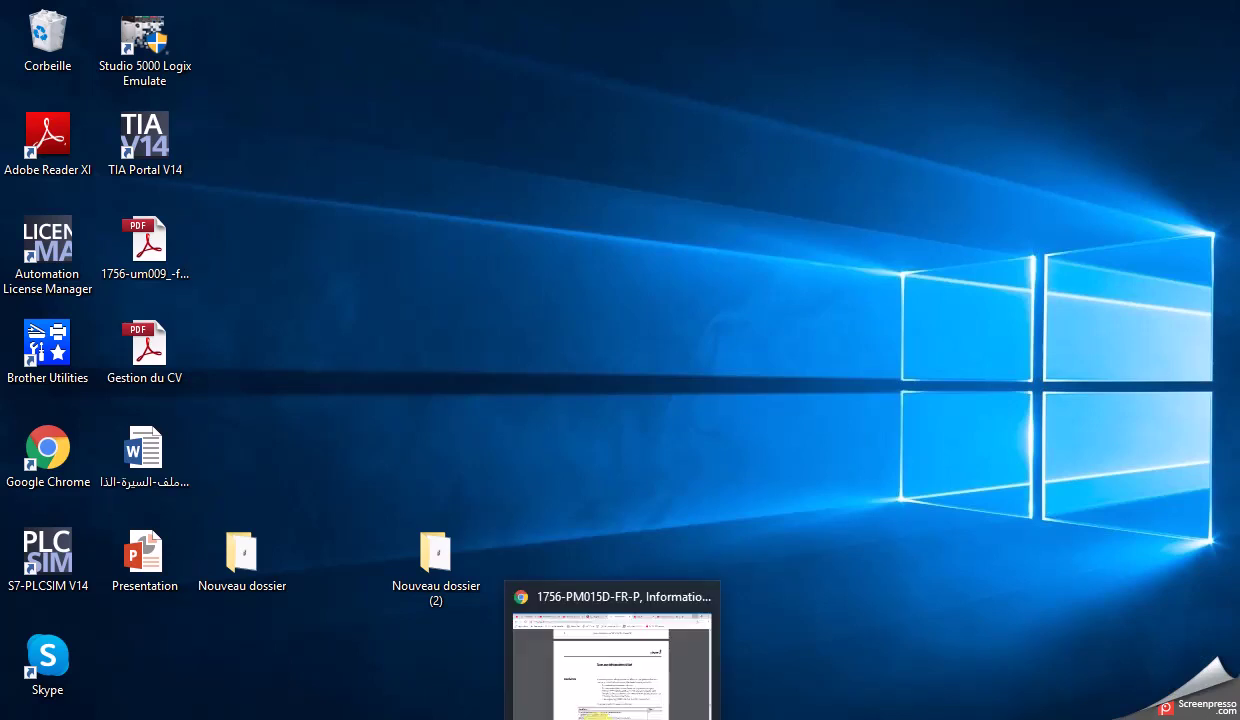
click(22, 719)
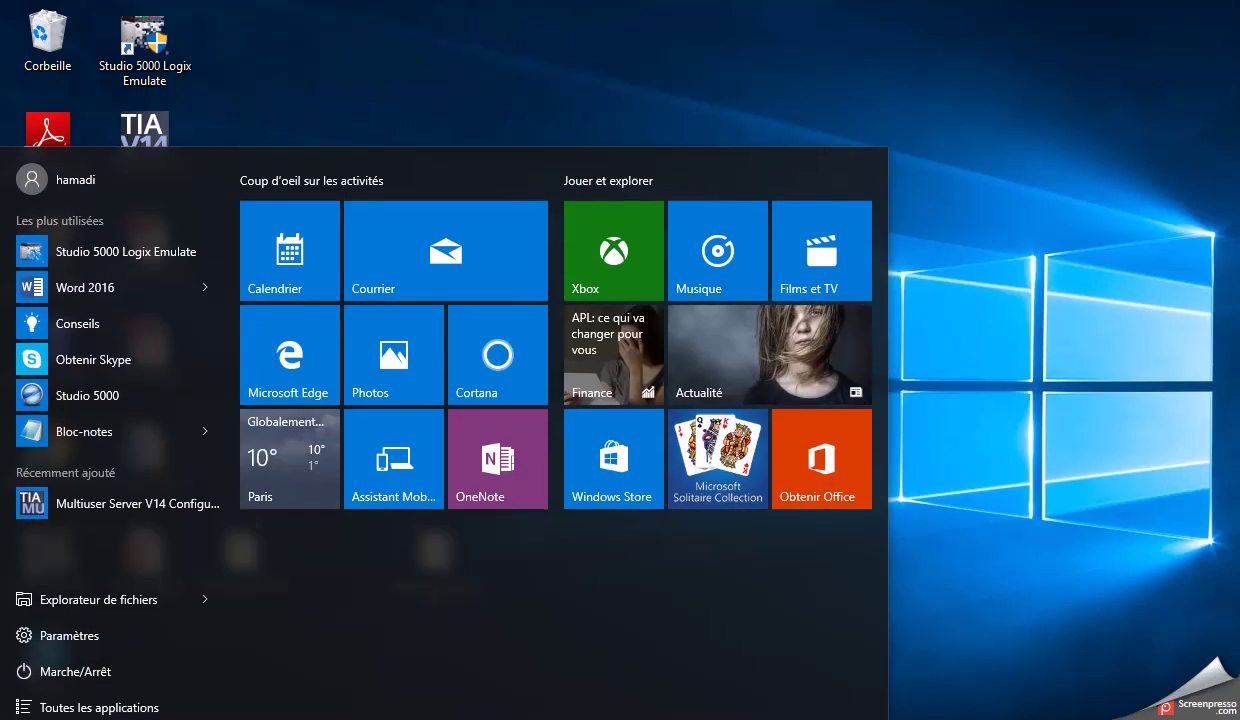
click(80, 707)
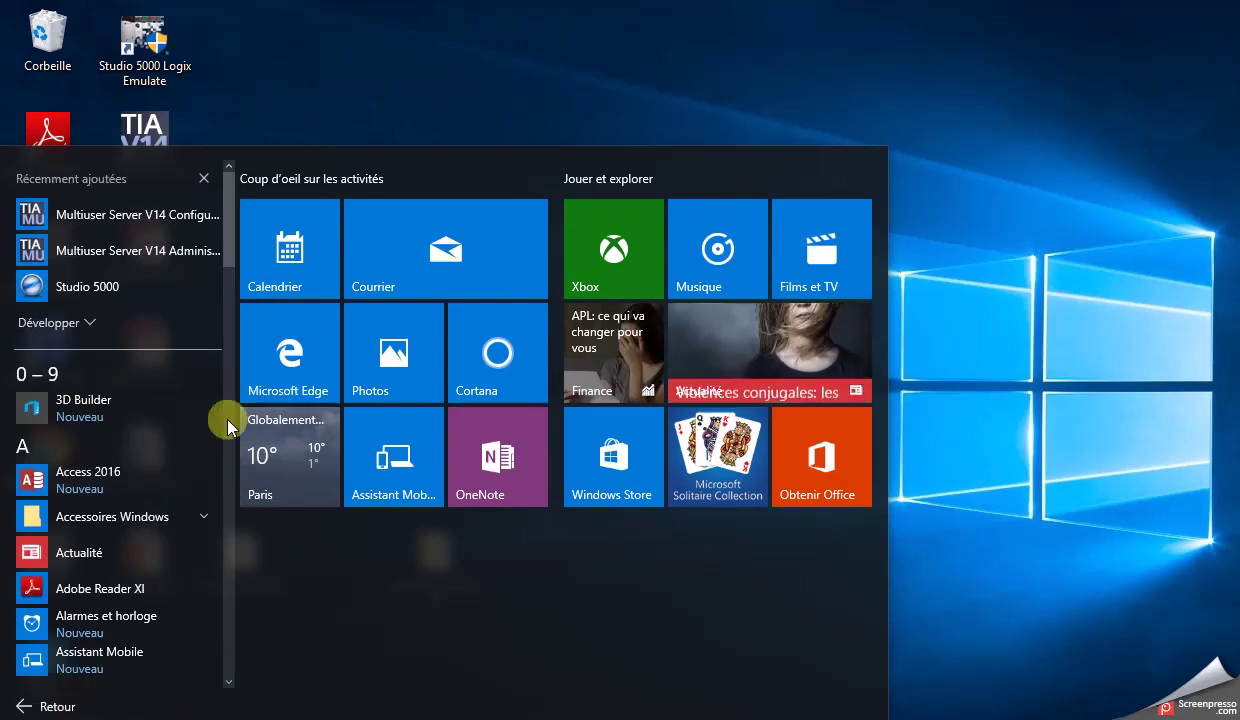
drag(230, 264, 262, 614)
click(150, 485)
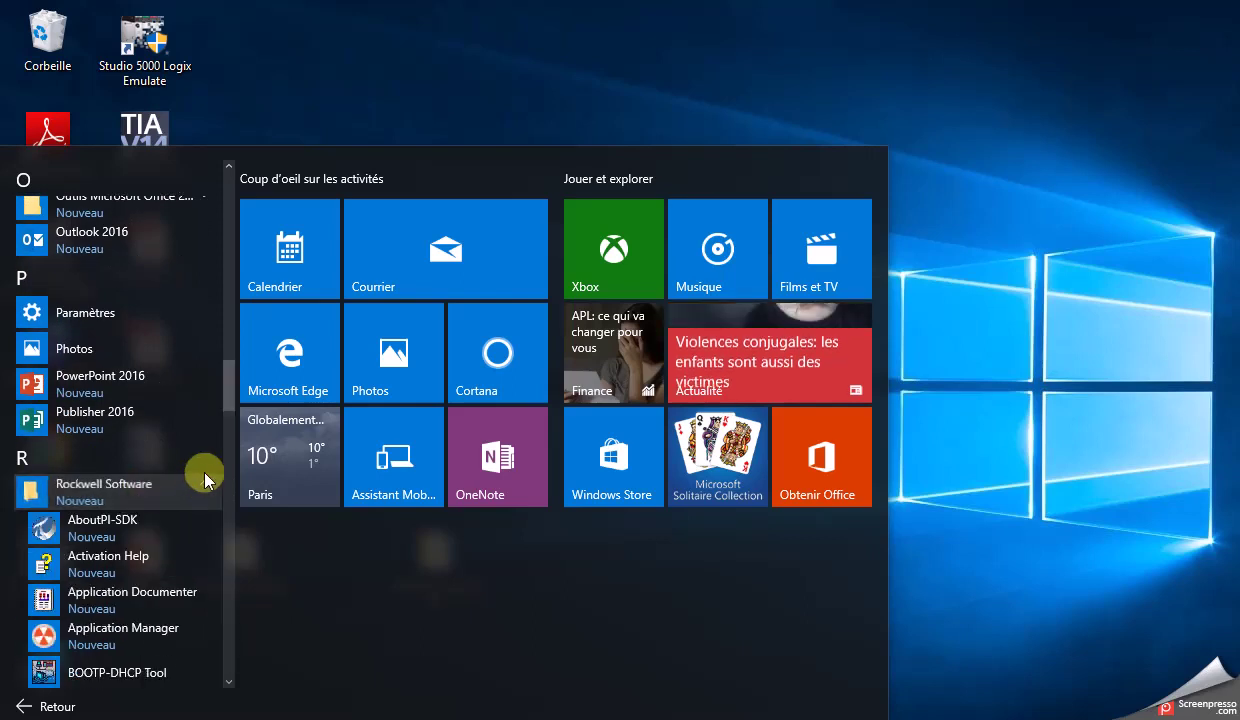
drag(221, 386, 256, 528)
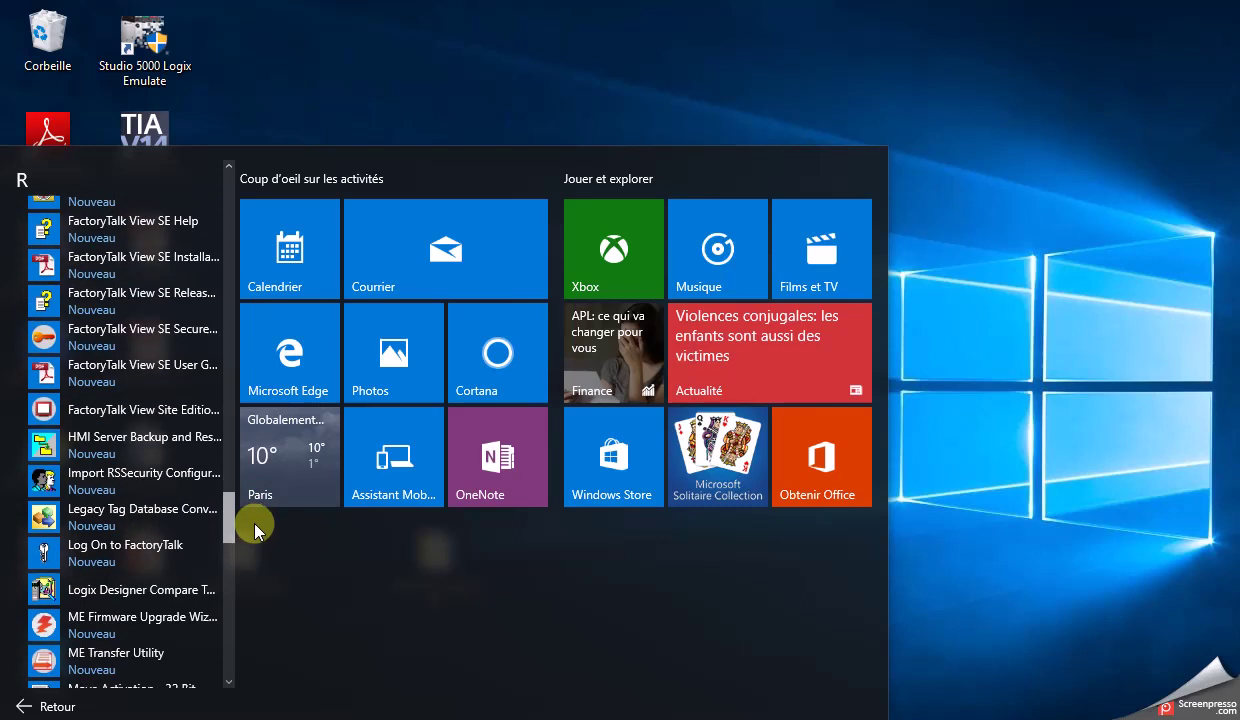
click(163, 592)
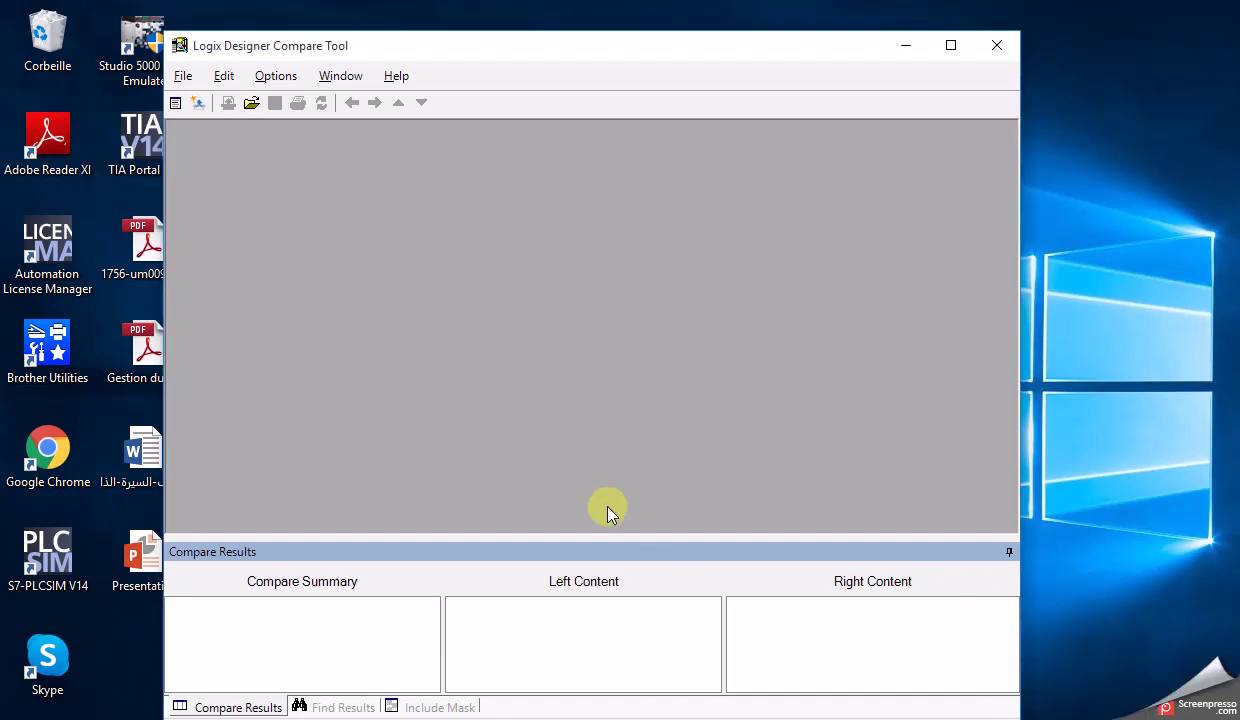
Step: Start a new compare and set its left content to exemple2V1.ACD from the desktop folder Nouveau dossier
click(183, 76)
click(210, 98)
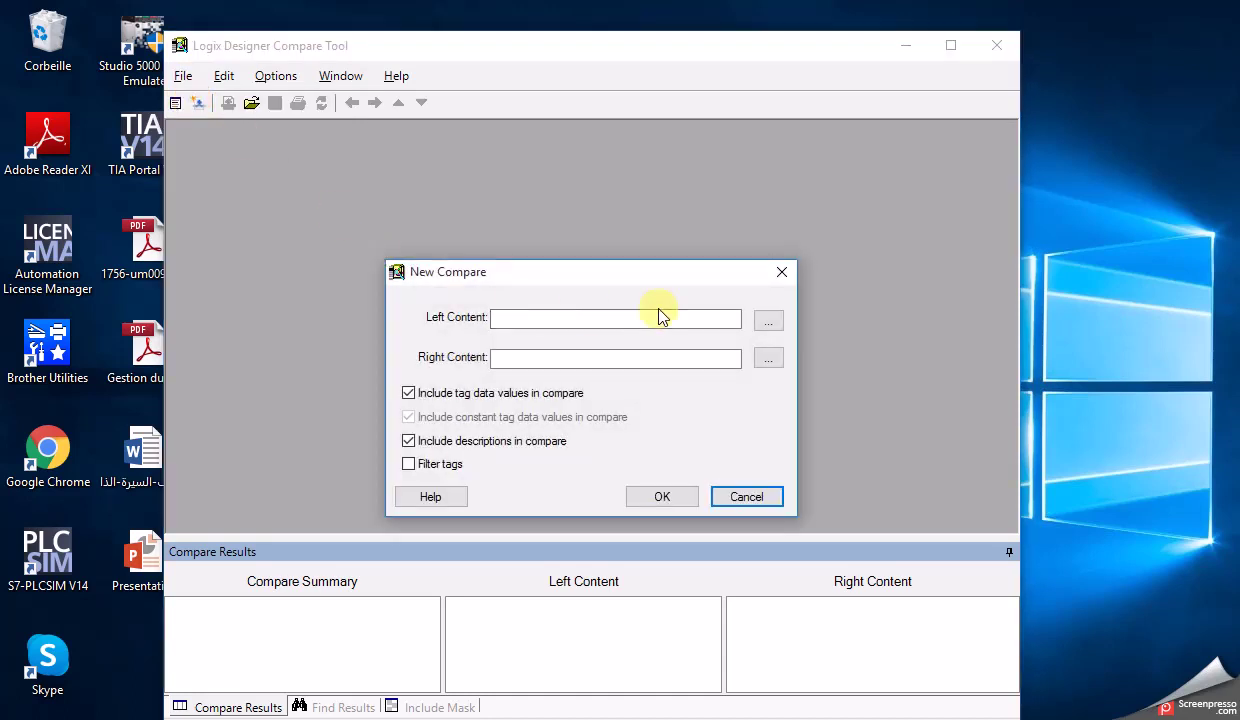
click(766, 321)
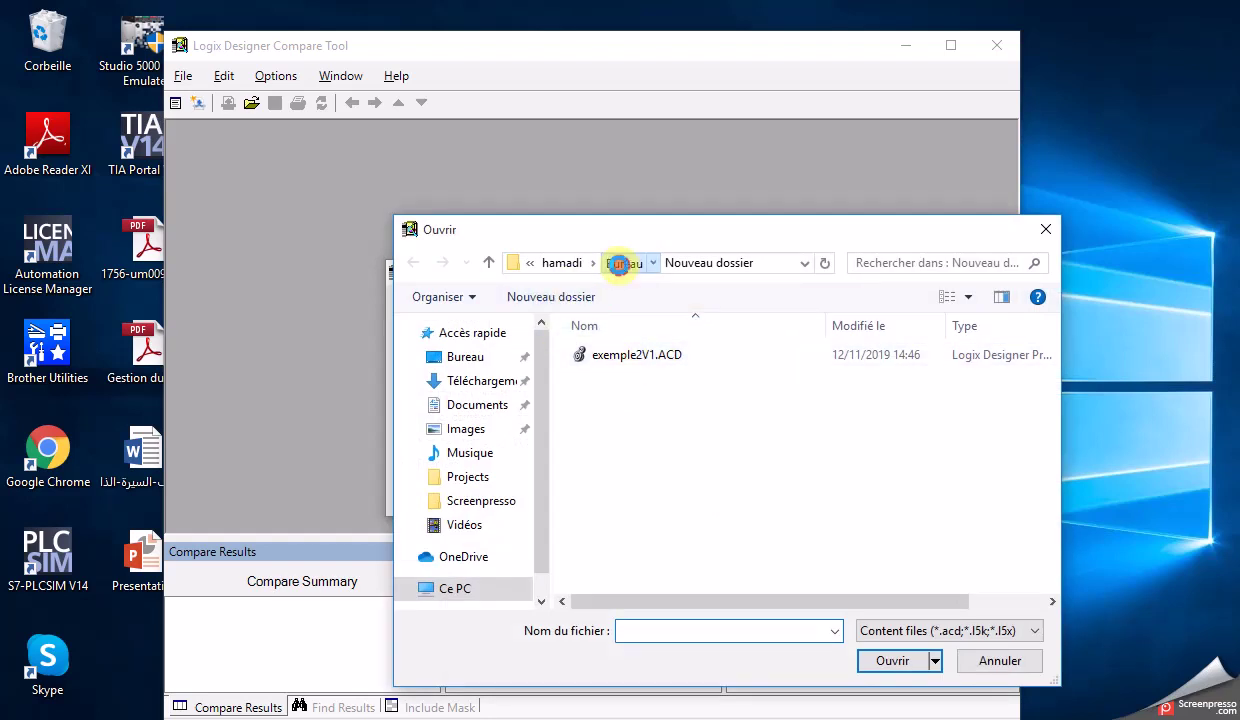
click(620, 265)
click(612, 356)
double_click(612, 356)
double_click(700, 356)
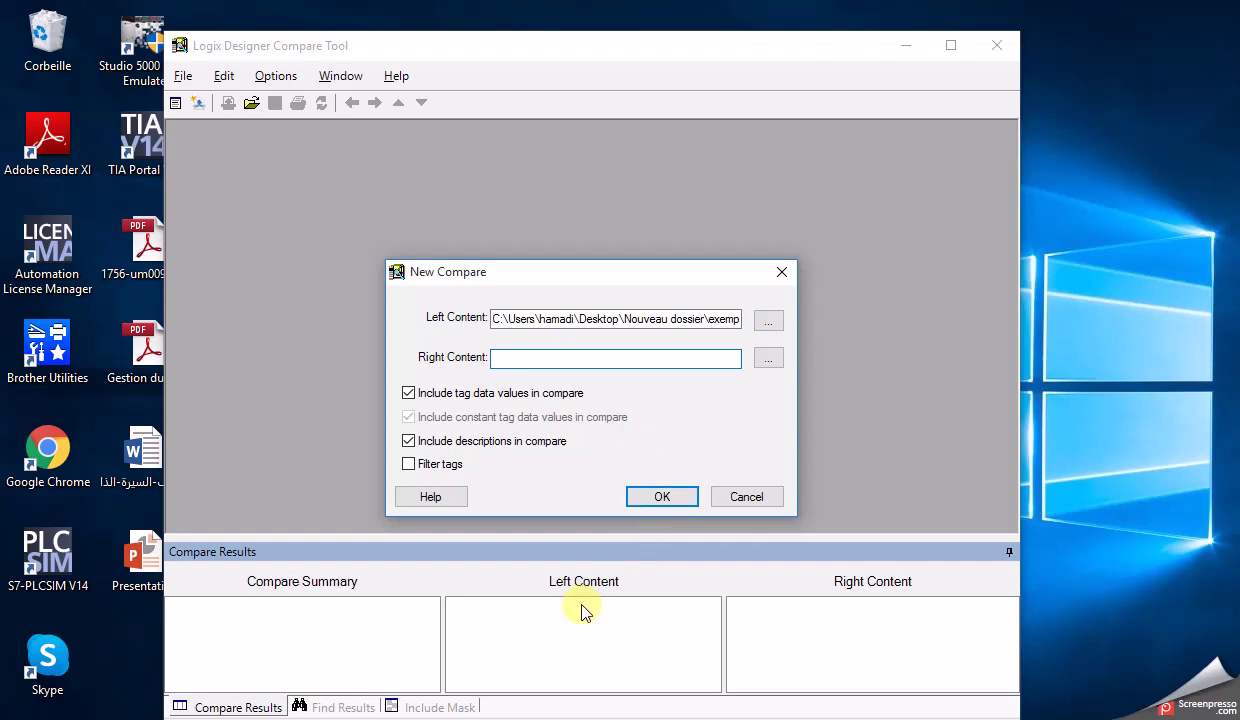
Step: Set the right content to exemple2V2 from the desktop folder Nouveau dossier (2) and run the comparison
click(766, 363)
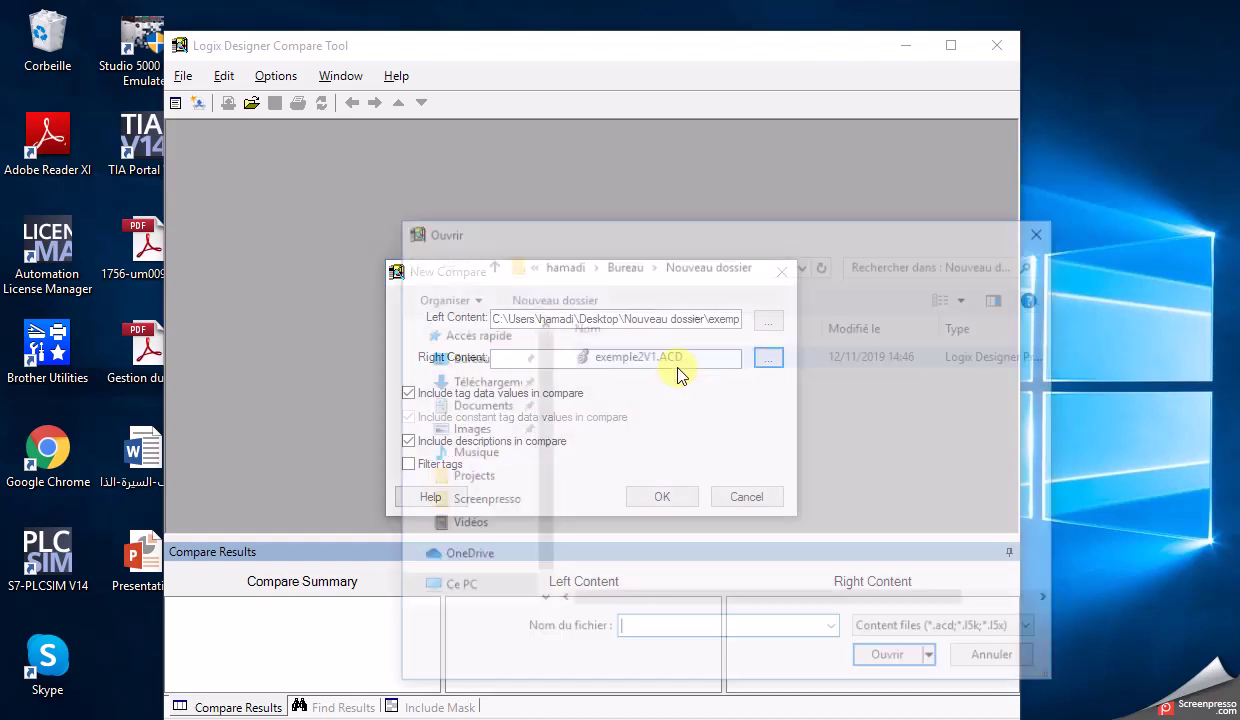
click(620, 266)
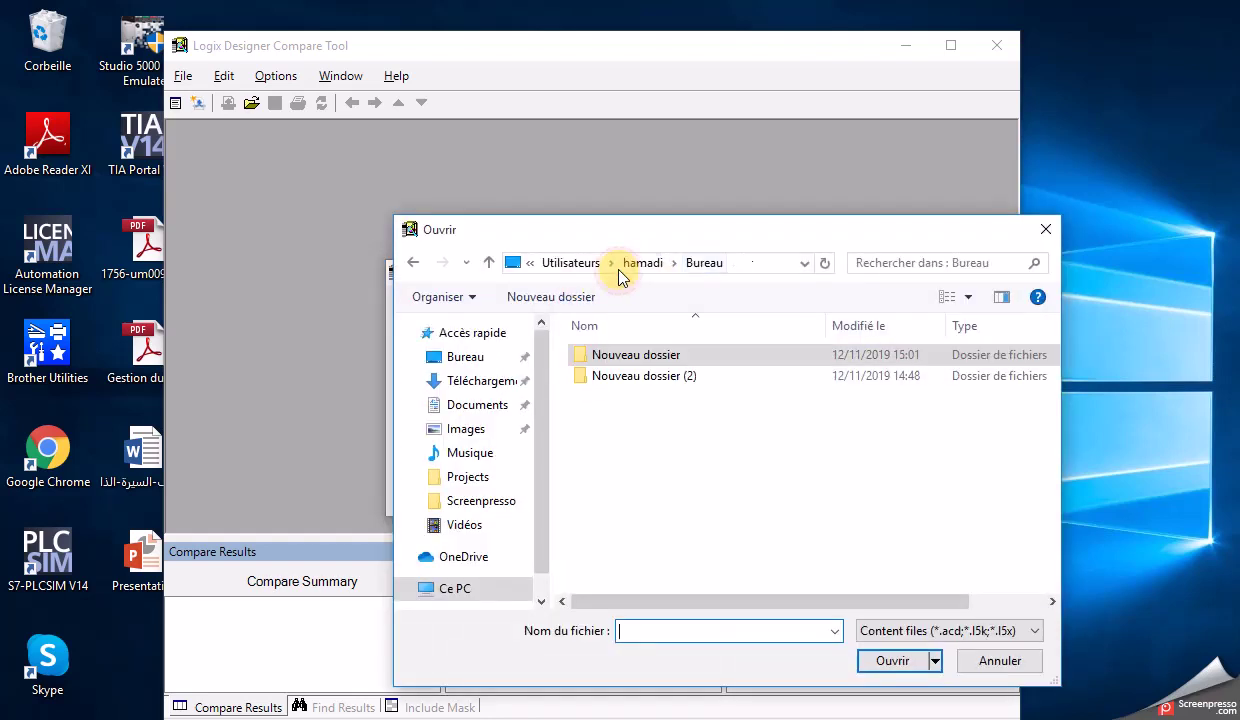
double_click(670, 376)
double_click(665, 357)
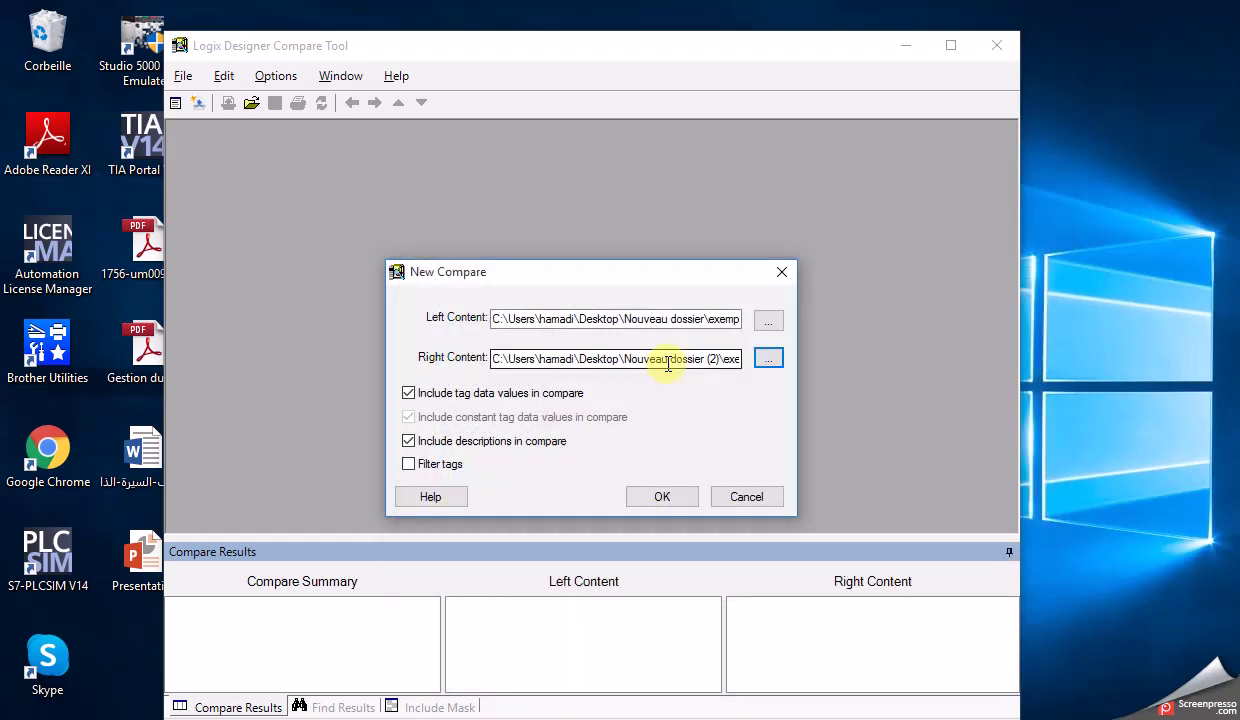
click(657, 496)
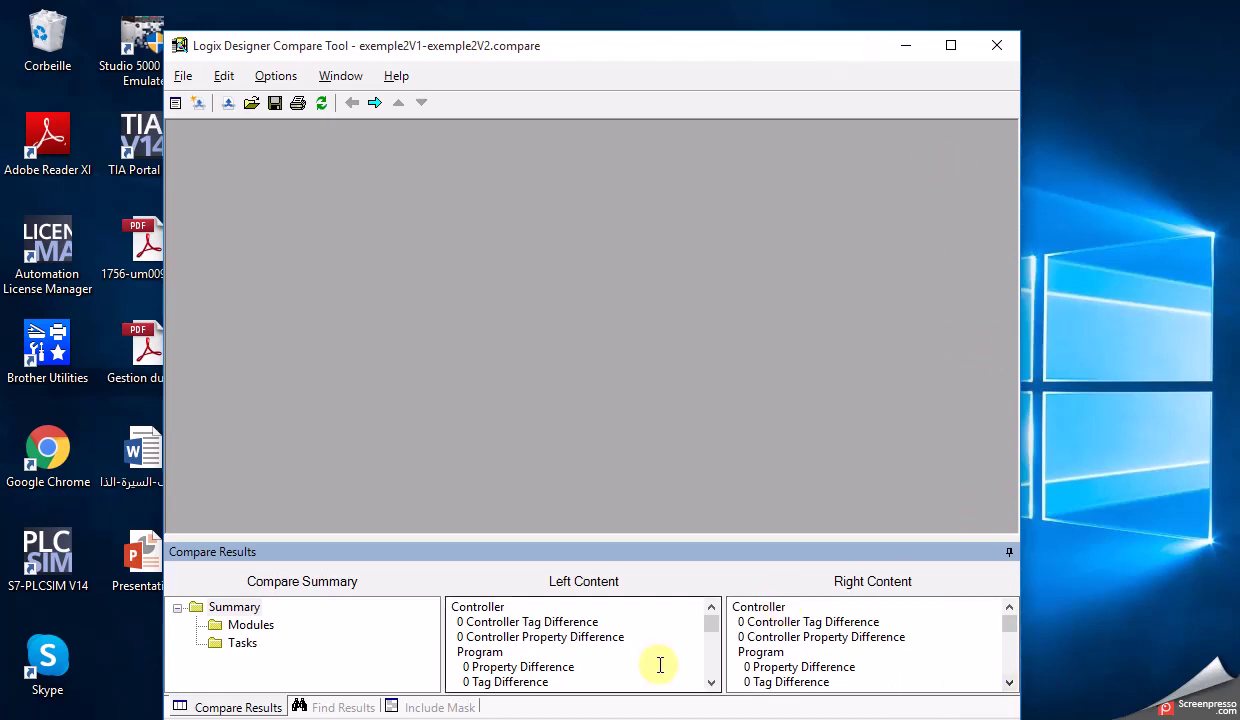
Step: Examine the left content's difference summary, covering the tag, ladder and module entries
click(711, 682)
click(711, 682)
click(711, 682)
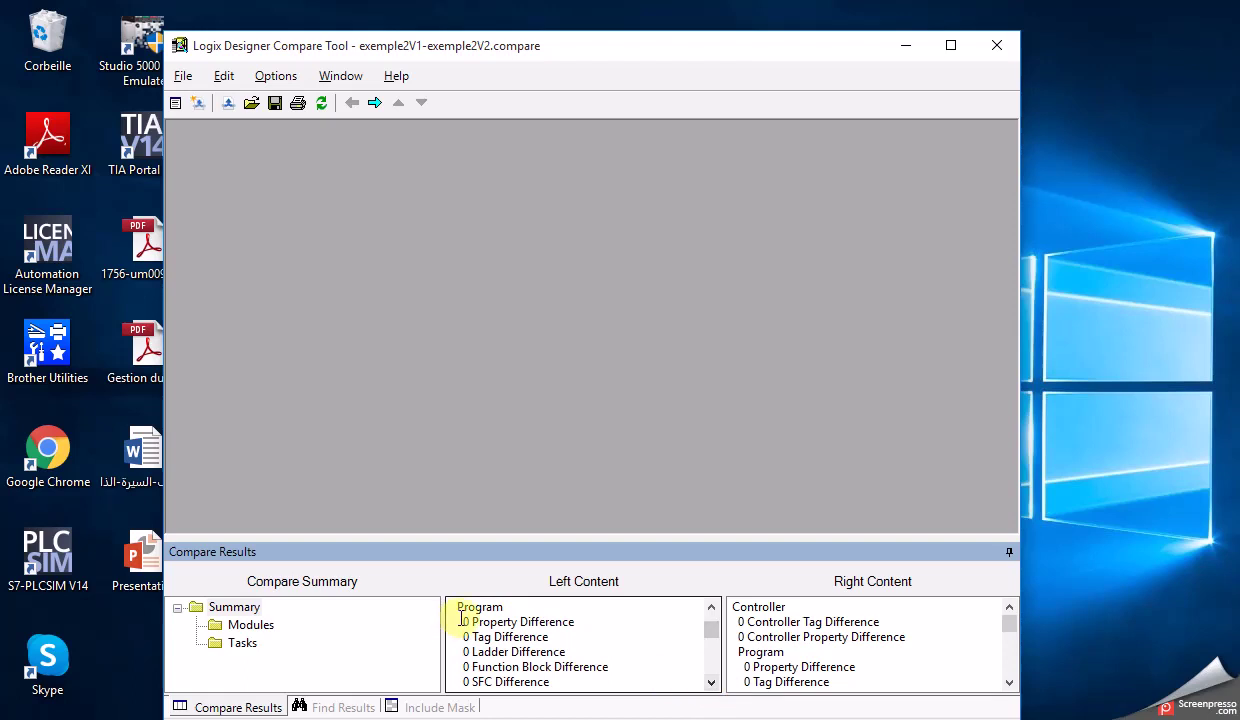
click(711, 682)
click(711, 682)
click(711, 682)
click(711, 682)
click(711, 682)
click(711, 682)
click(711, 682)
click(711, 682)
click(711, 682)
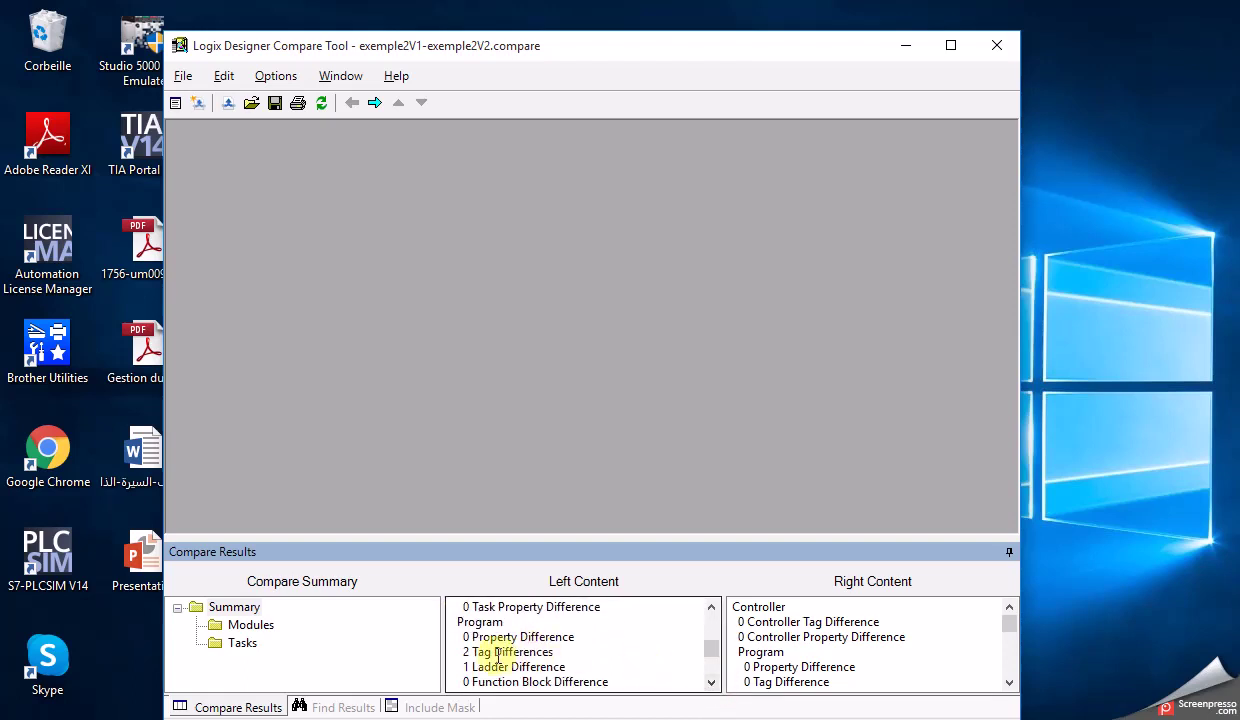
drag(461, 652, 490, 652)
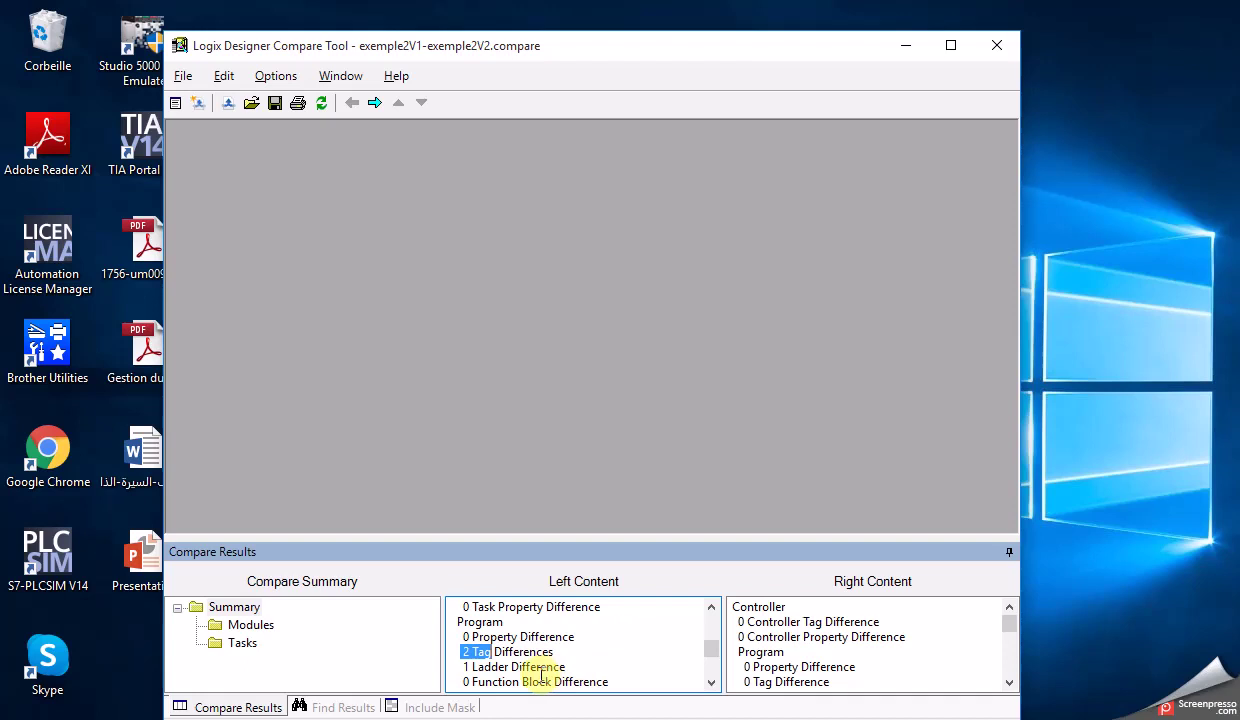
drag(536, 667, 553, 668)
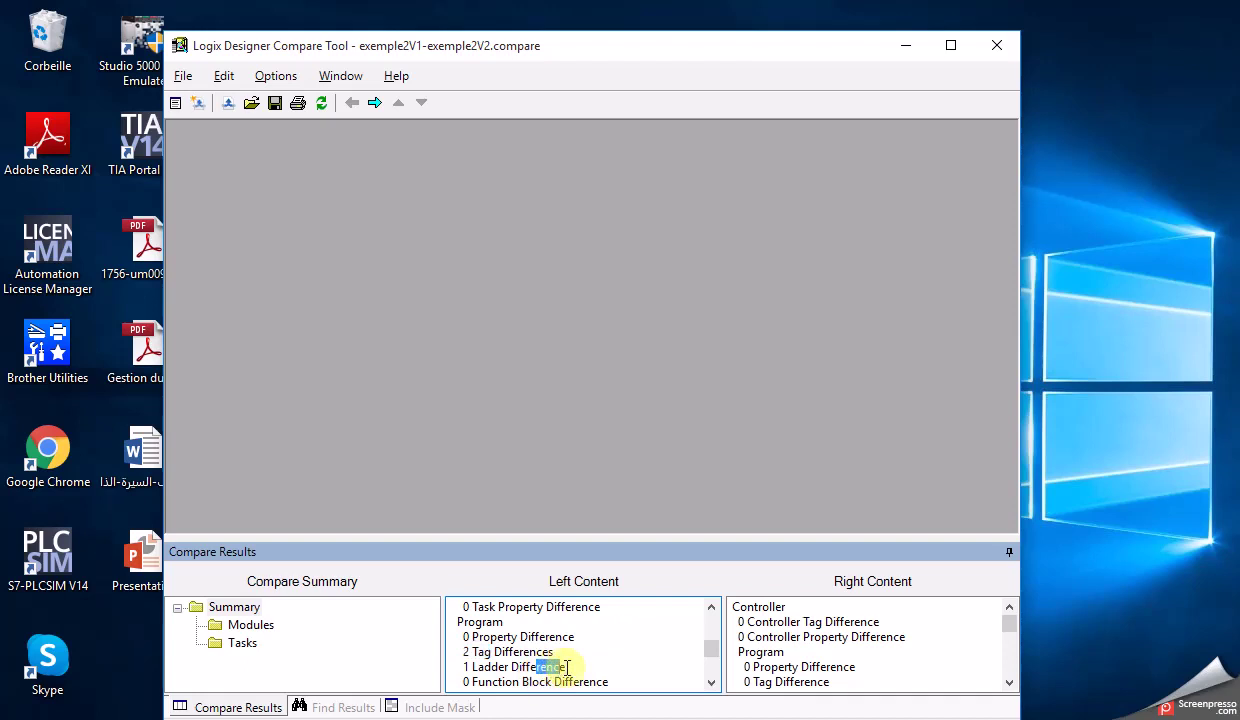
click(710, 683)
click(710, 684)
click(709, 684)
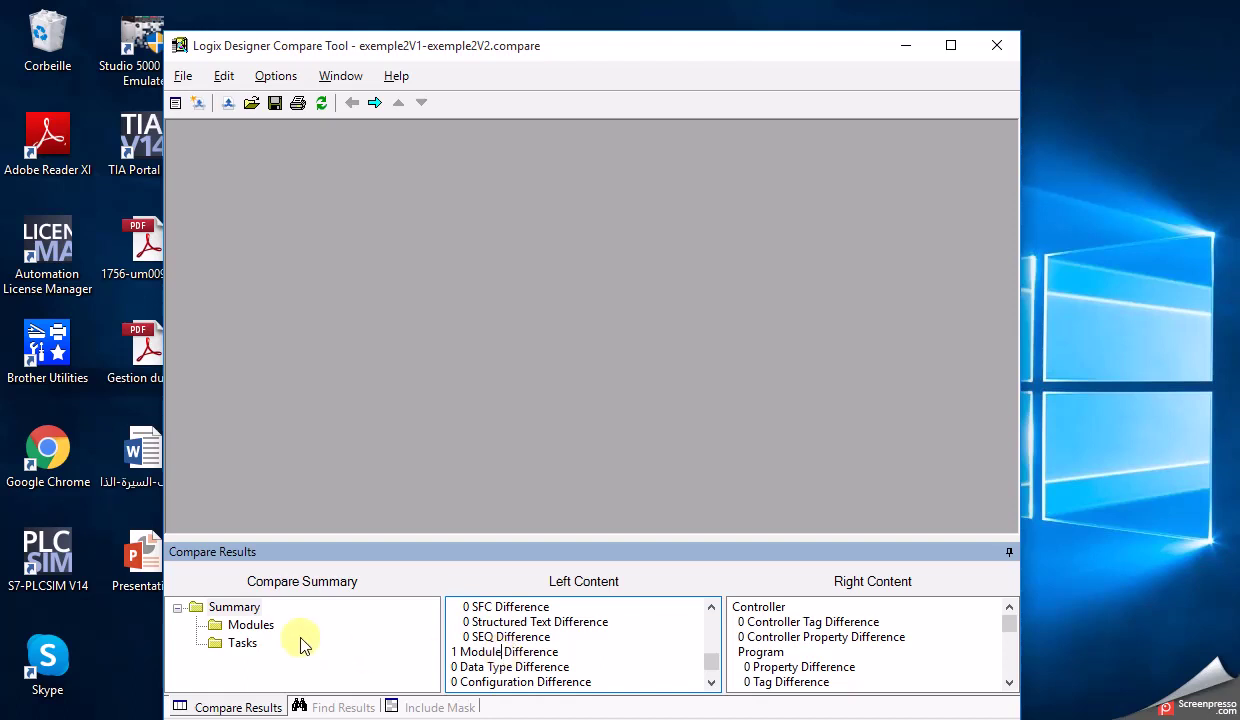
Step: List the Local modules of the left content, and open the MainProgram comparison under the left MainTask
click(250, 625)
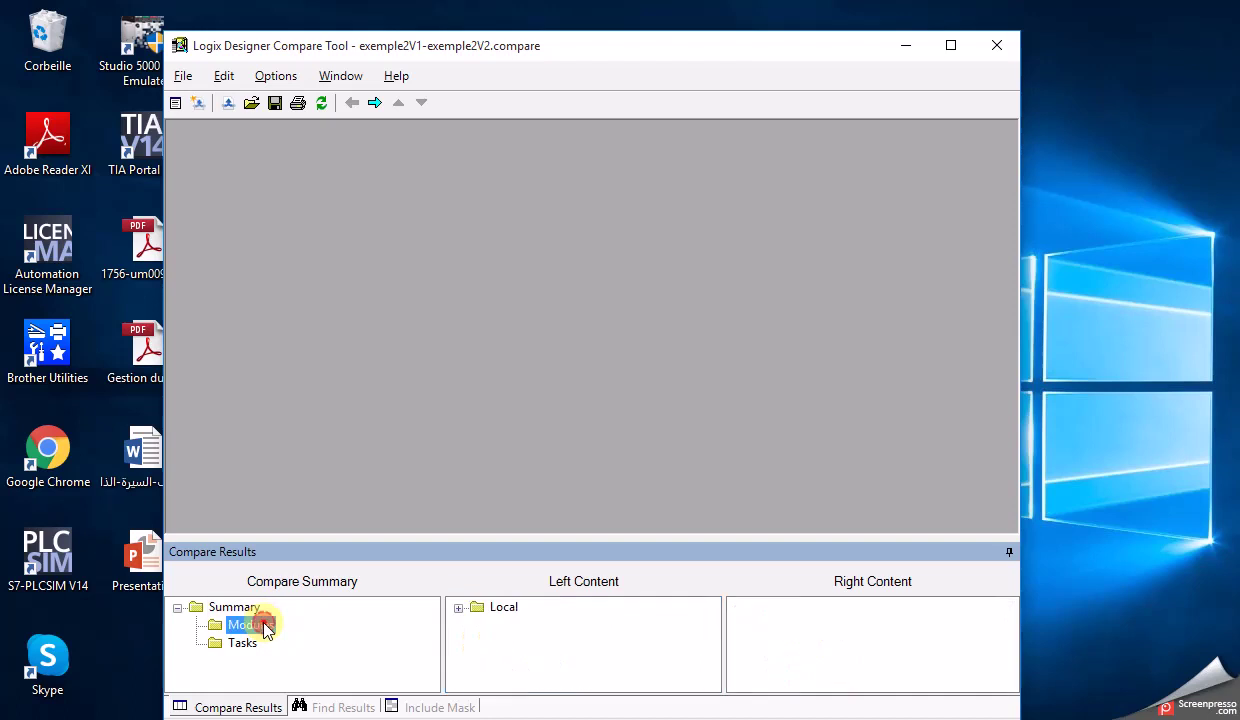
click(458, 607)
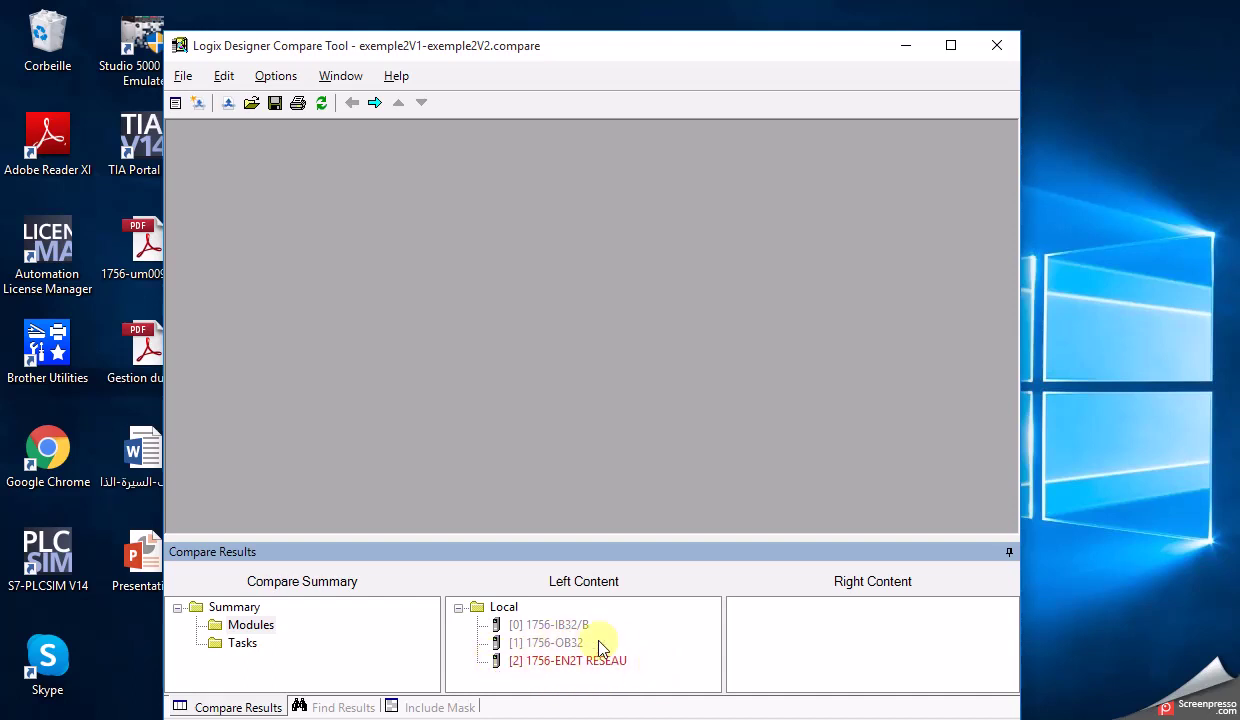
click(242, 643)
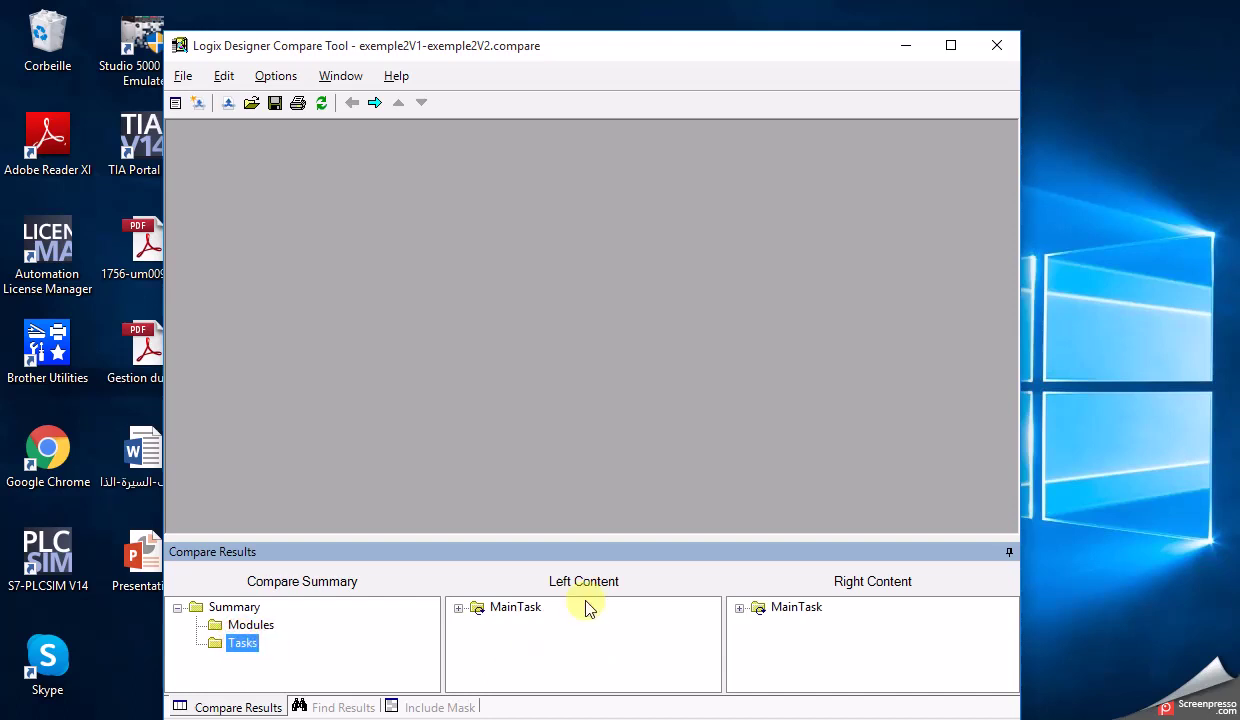
double_click(506, 608)
double_click(548, 625)
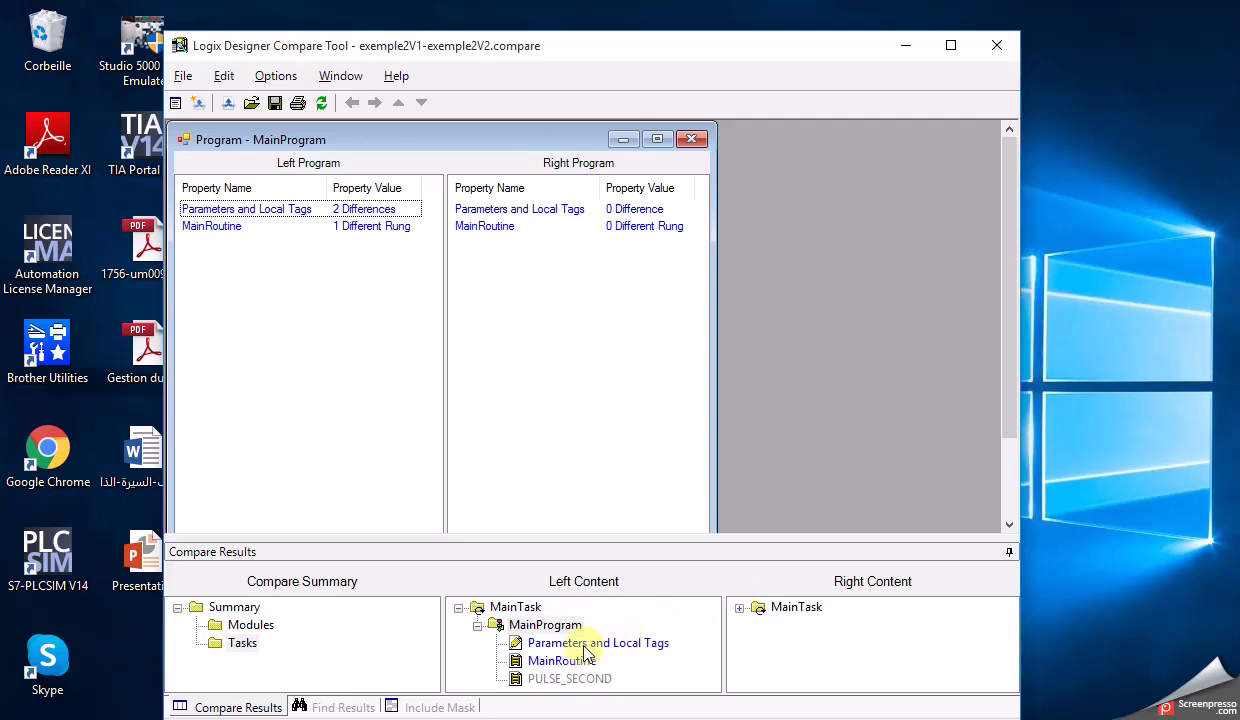
Step: Expand MainTask and MainProgram in the right content, and open the Parameters and Local Tags comparison from the left content
click(739, 608)
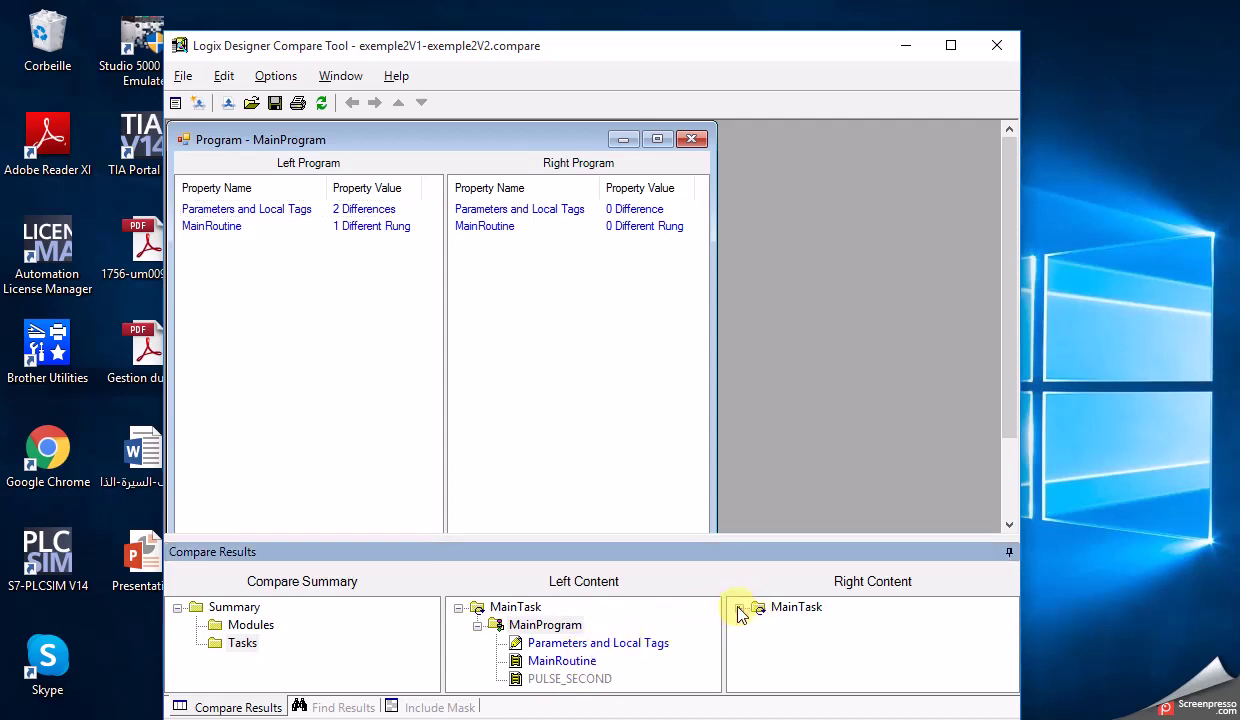
click(758, 625)
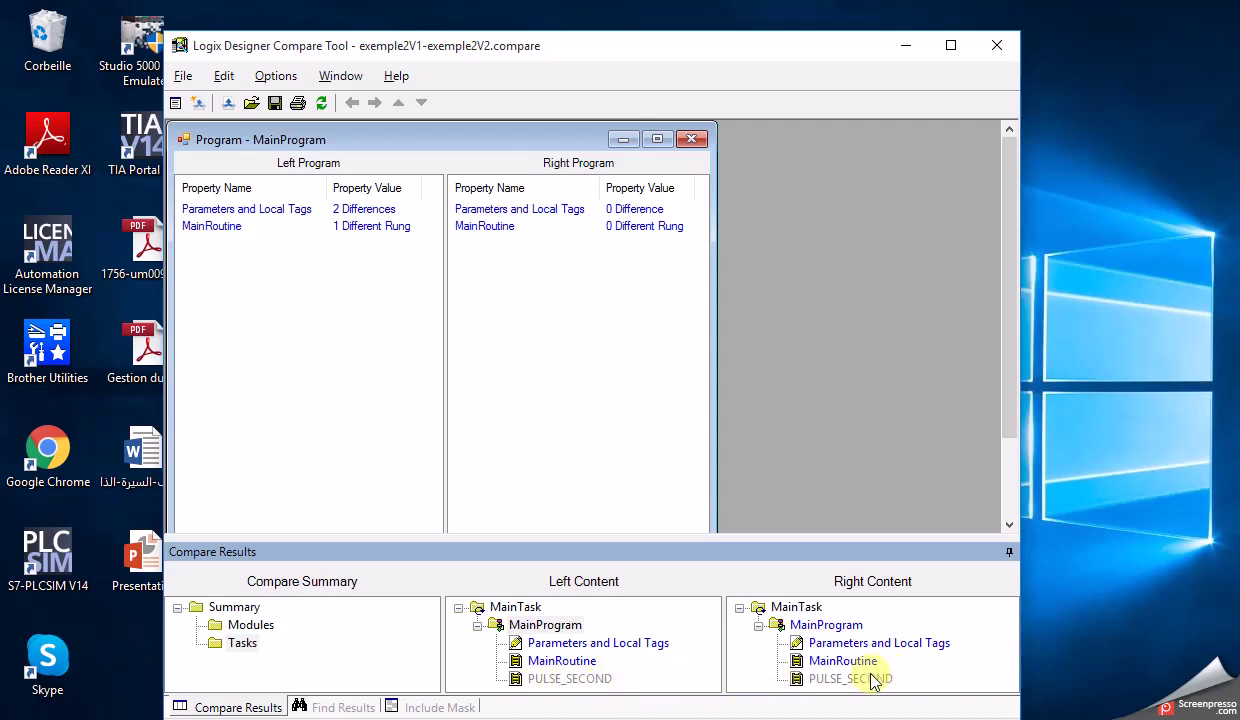
click(606, 644)
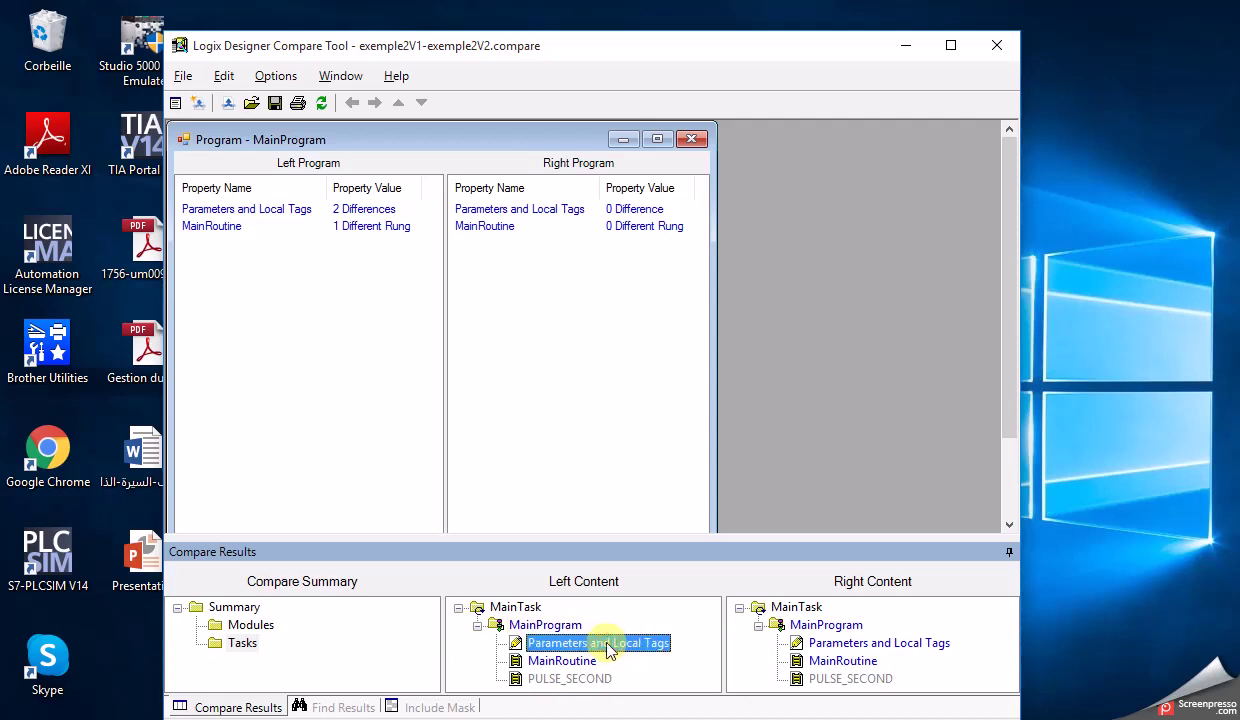
double_click(606, 643)
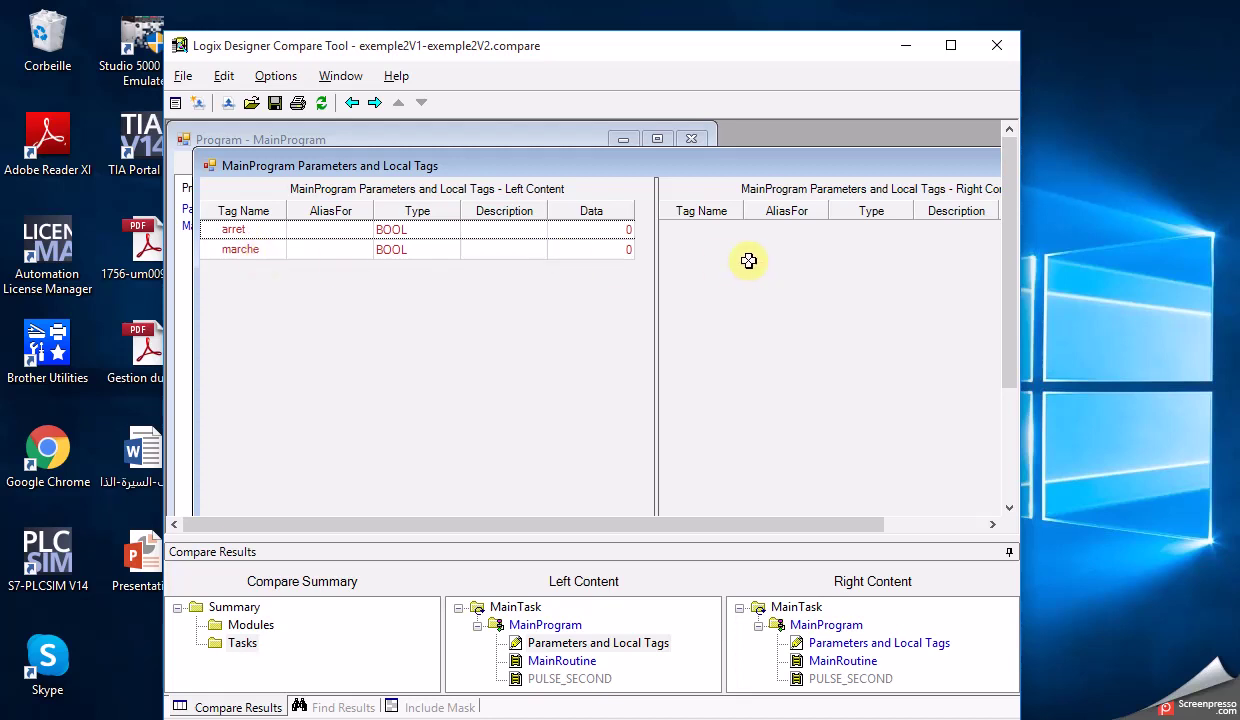
Step: Open the MainRoutine ladder logic comparison and examine both versions rung by rung down to the end of the routine
double_click(576, 662)
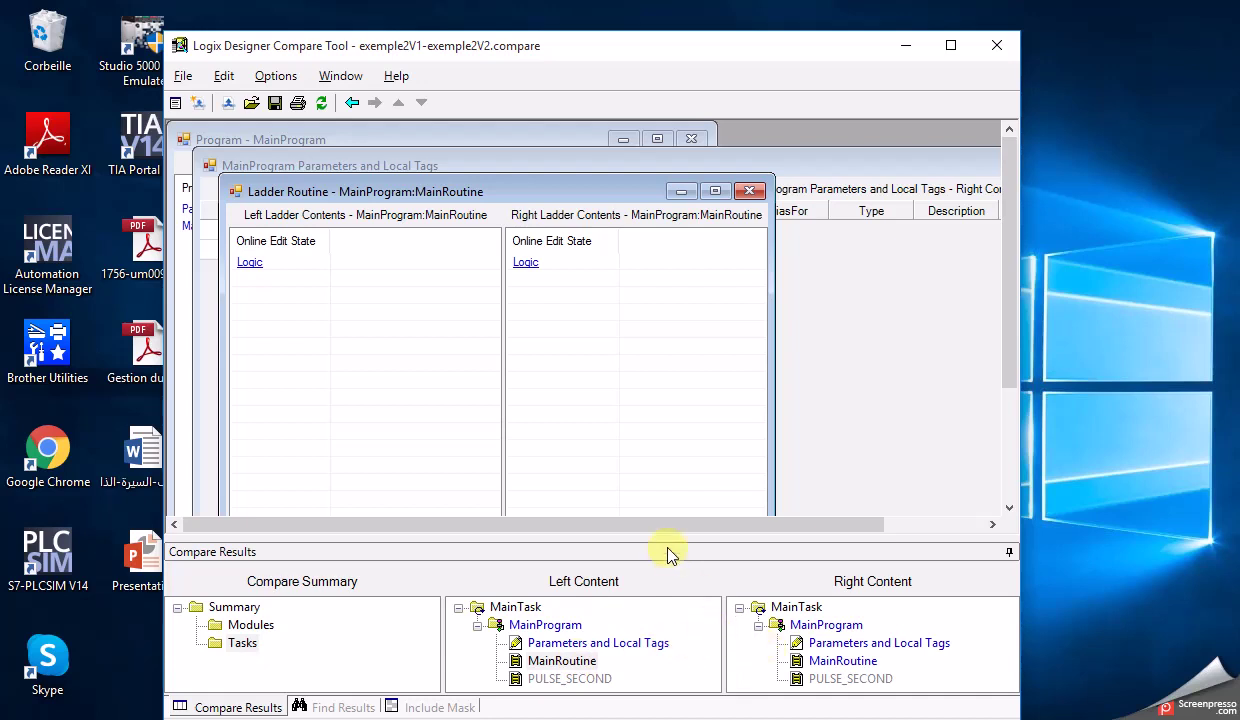
click(522, 263)
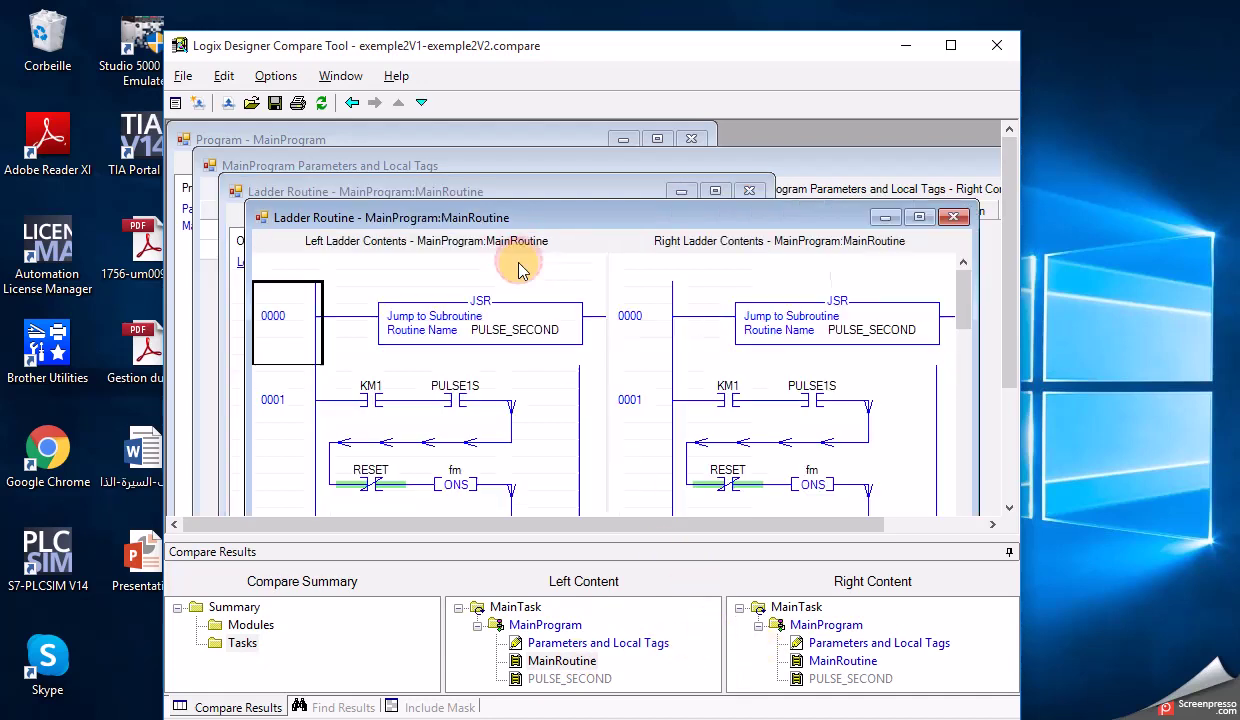
click(1005, 300)
drag(1016, 334, 1014, 354)
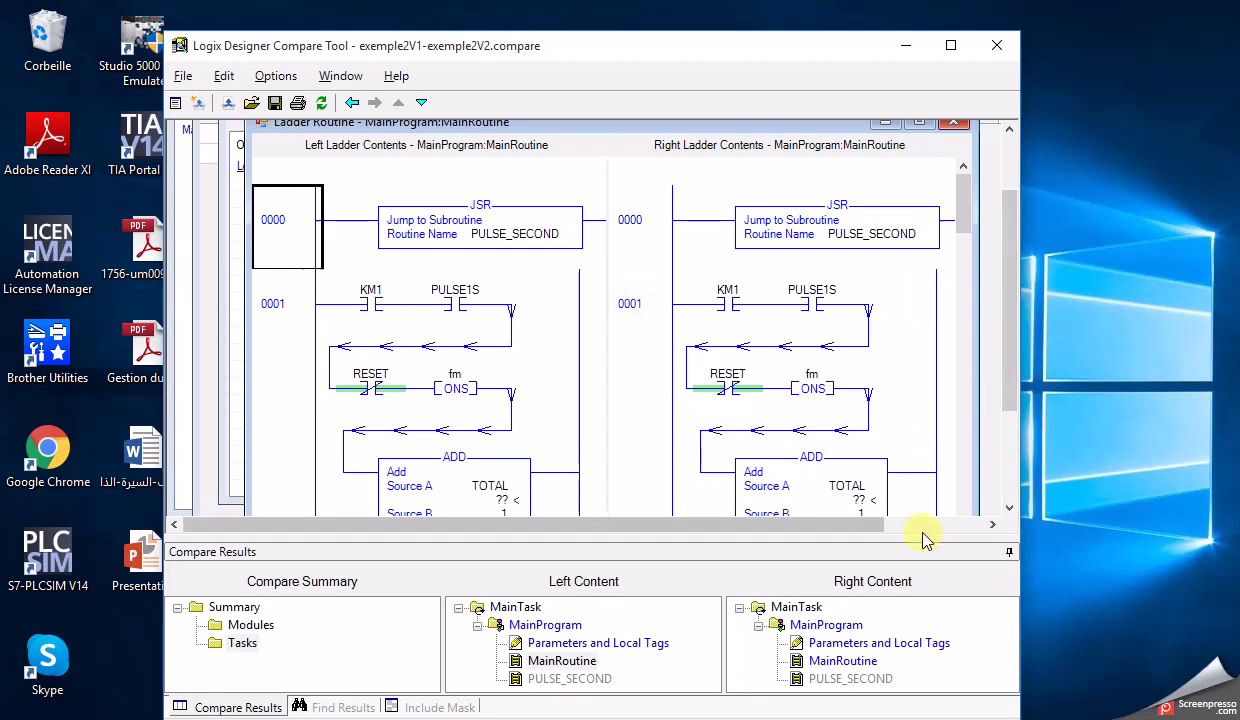
click(963, 460)
click(963, 460)
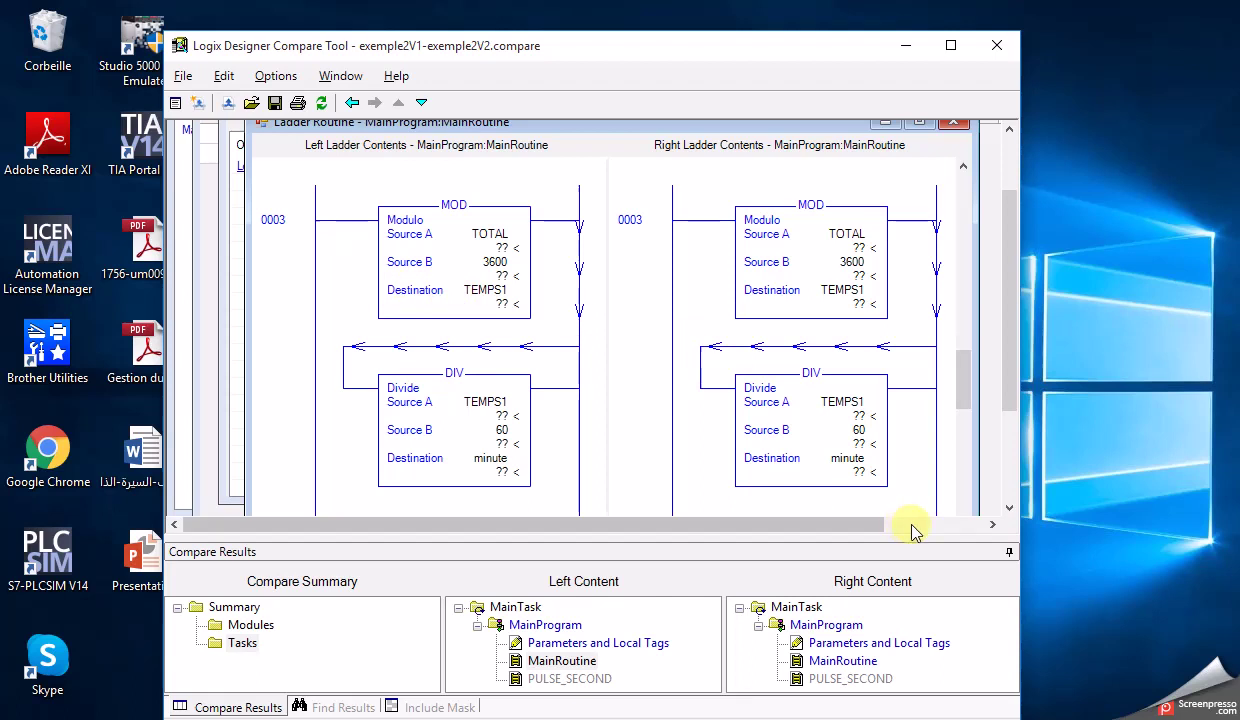
click(963, 492)
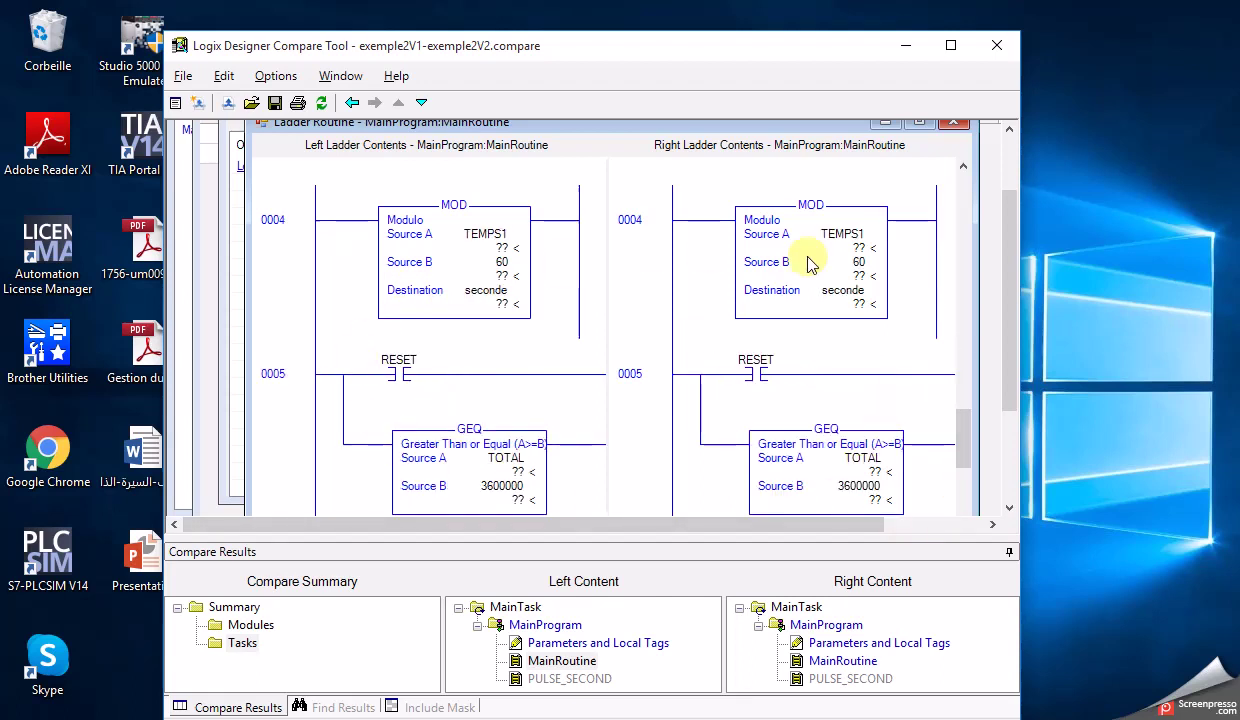
click(963, 497)
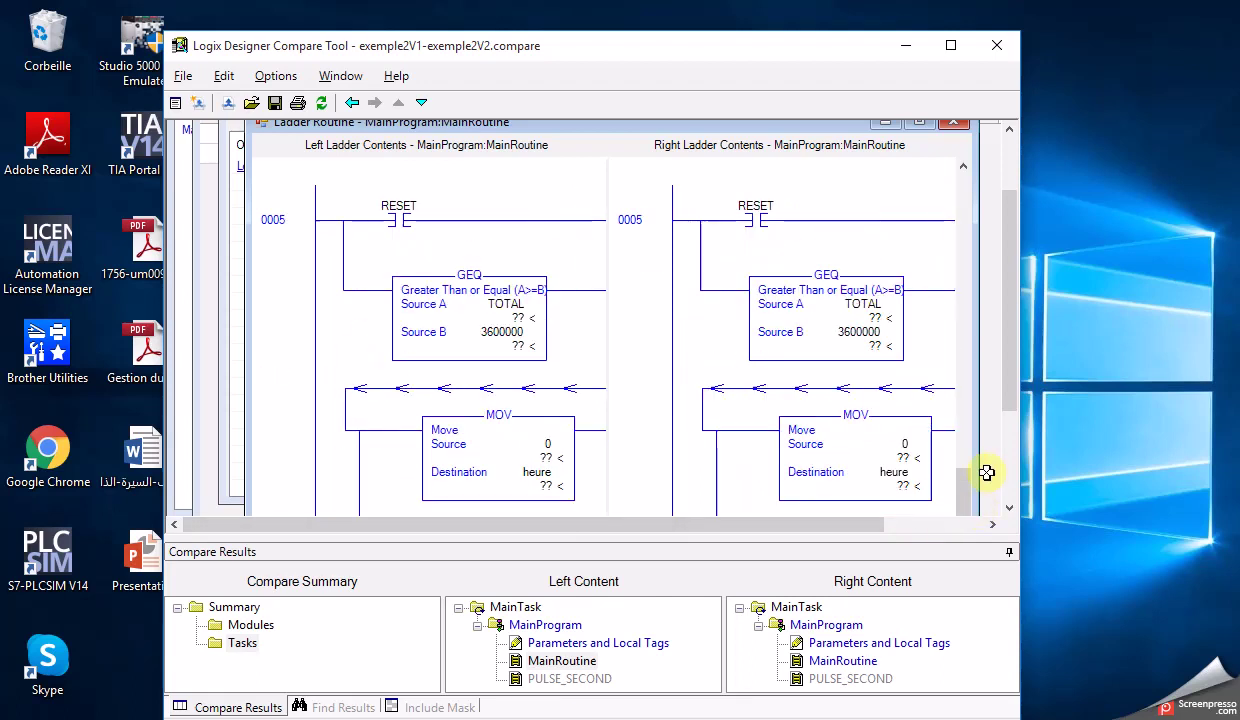
drag(1007, 380, 964, 498)
click(964, 496)
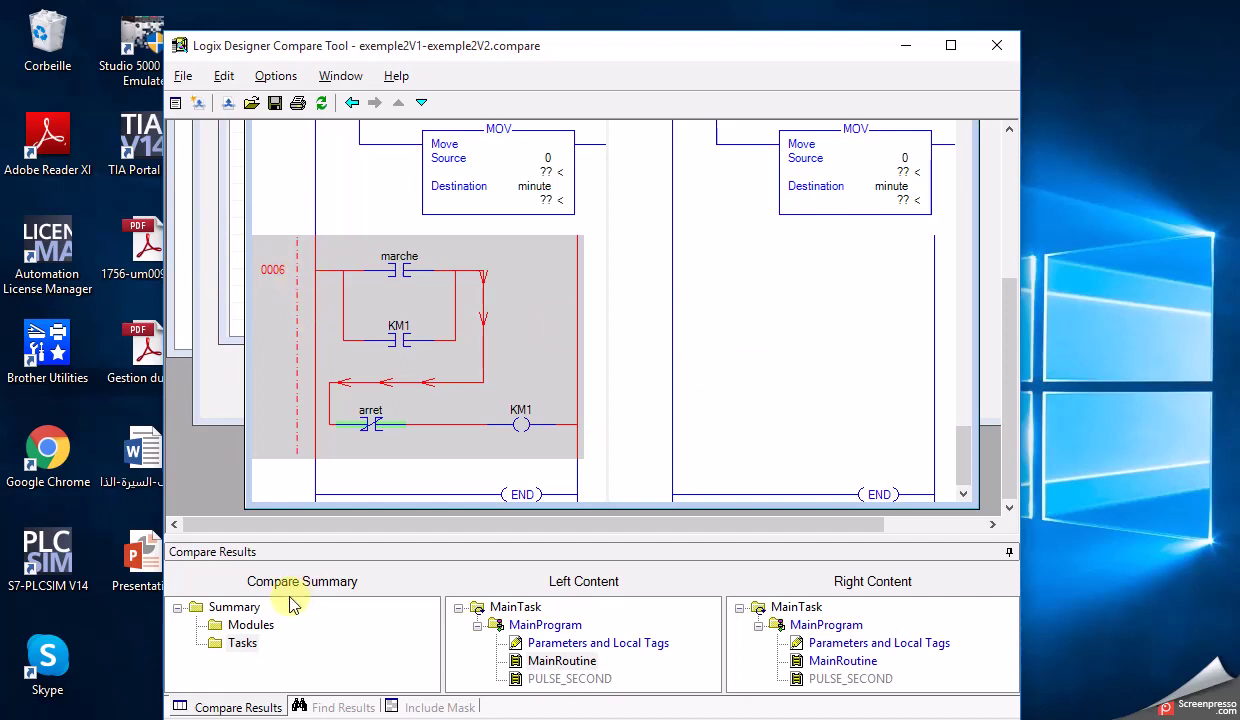
Step: Return to the Modules comparison and expand Local in the left content again
click(256, 626)
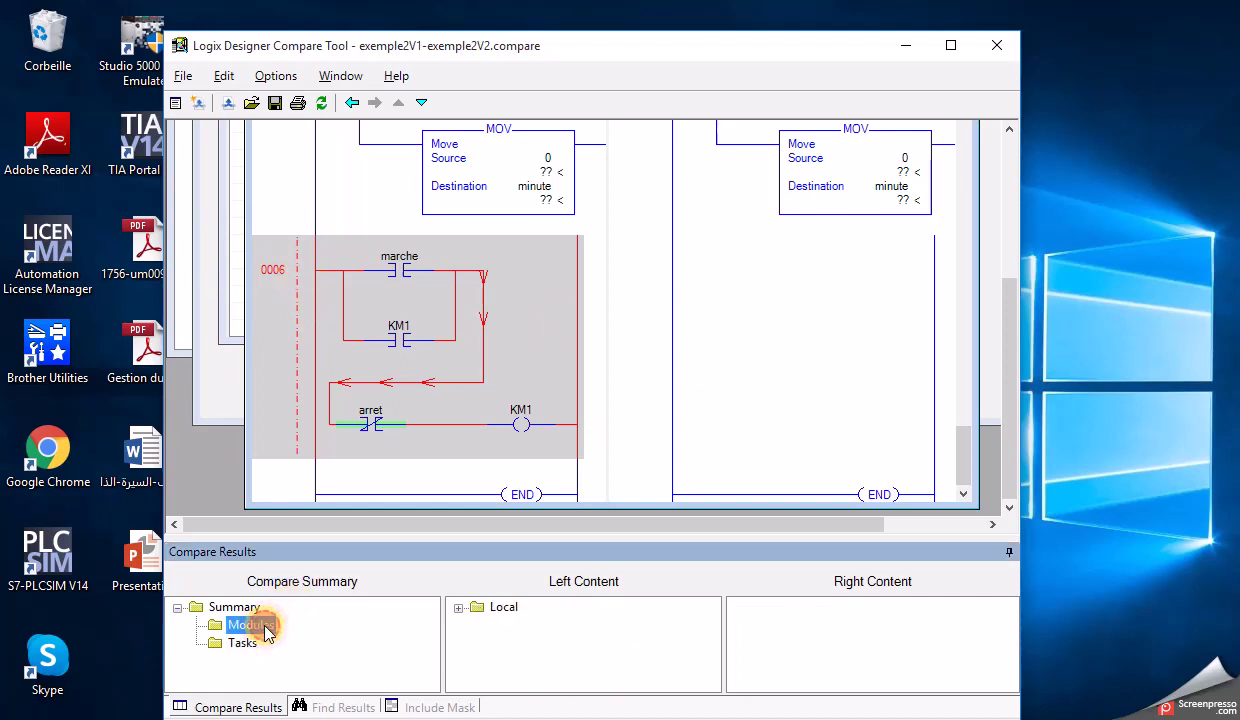
click(458, 608)
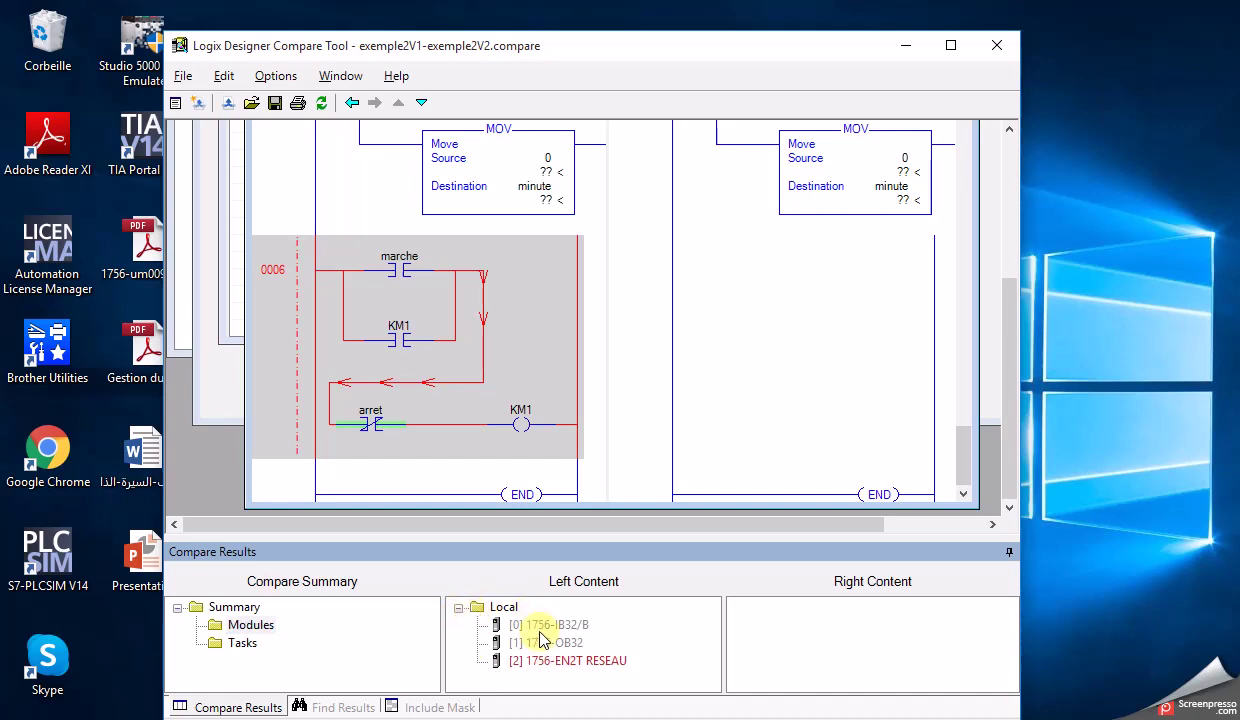